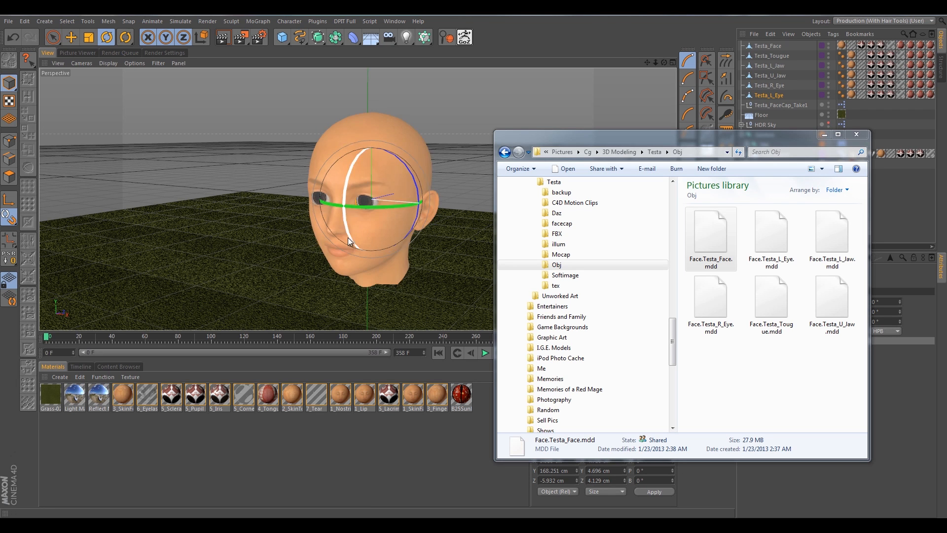
- Inspect the head model from the front and side, and render a preview of it in the perspective view
{"action": "left_click_drag", "start_coordinate": [539, 138], "coordinate": [587, 146]}
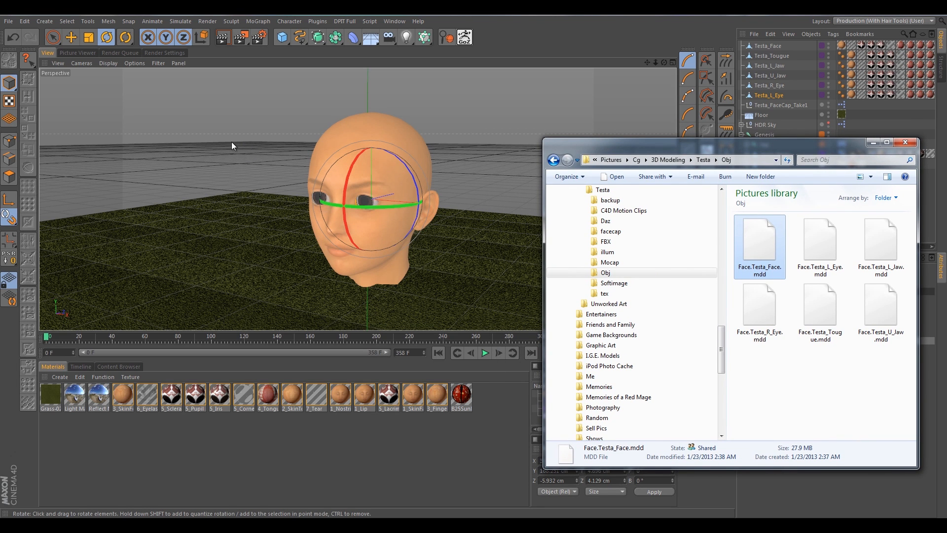
{"action": "left_click", "coordinate": [150, 172]}
{"action": "left_click_drag", "start_coordinate": [156, 173], "coordinate": [232, 173], "text": "alt"}
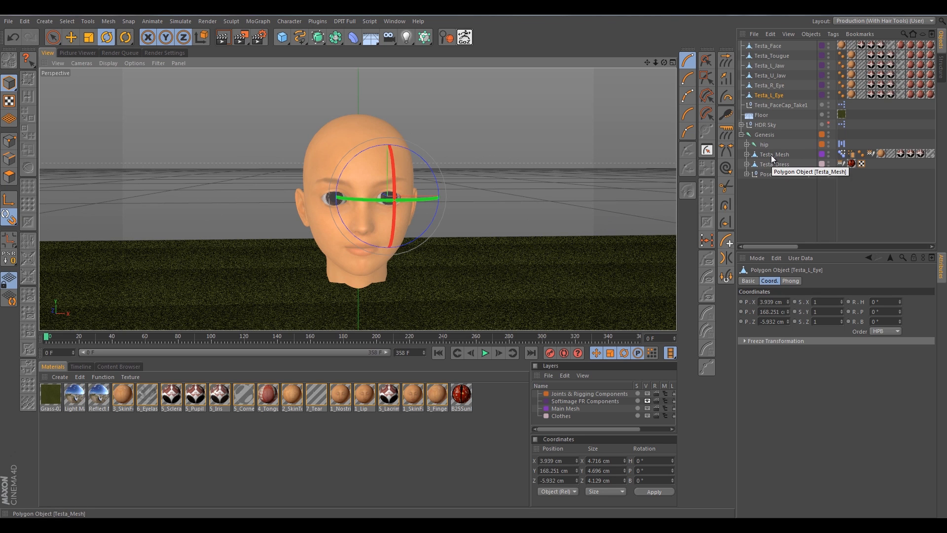
{"action": "left_click_drag", "start_coordinate": [472, 145], "coordinate": [400, 145], "text": "alt"}
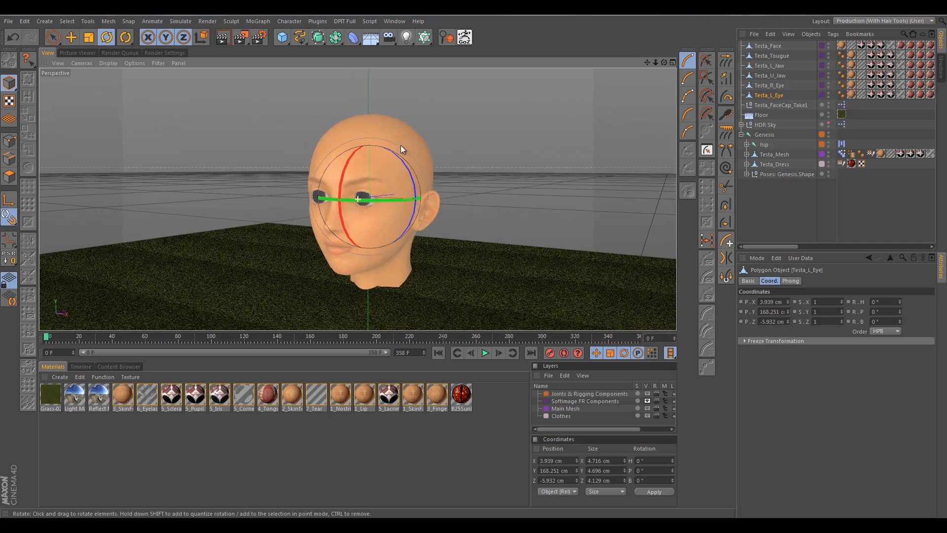
{"action": "left_click", "coordinate": [224, 38]}
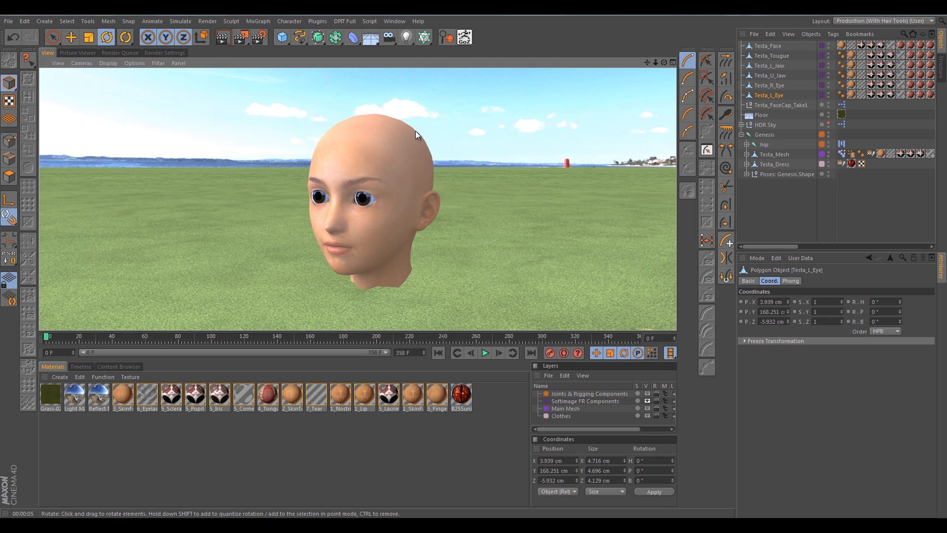
{"action": "left_click", "coordinate": [384, 237]}
{"action": "scroll", "coordinate": [383, 237], "scroll_direction": "down", "scroll_amount": 1}
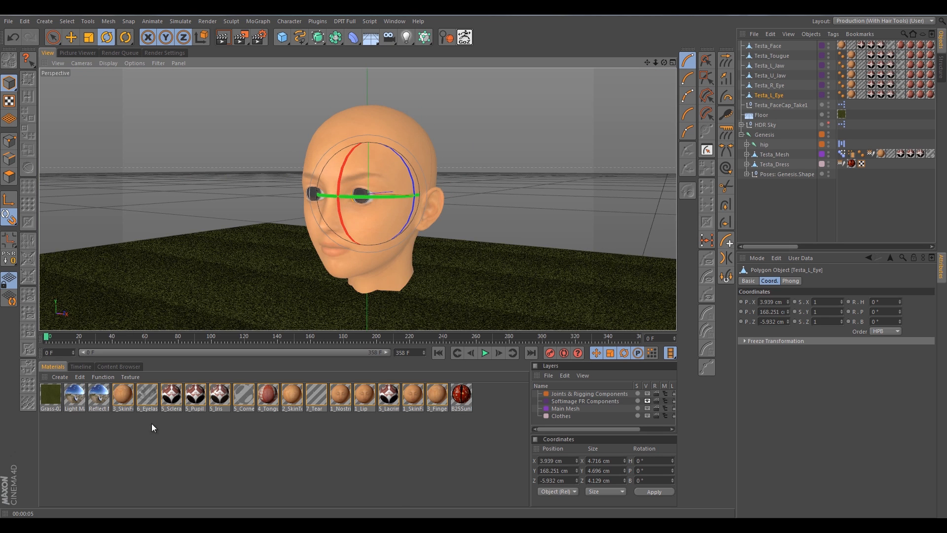
- Switch to the Obj folder window and go through the exported face, eye, jaw and tongue .mdd files
{"action": "mouse_move", "coordinate": [133, 525]}
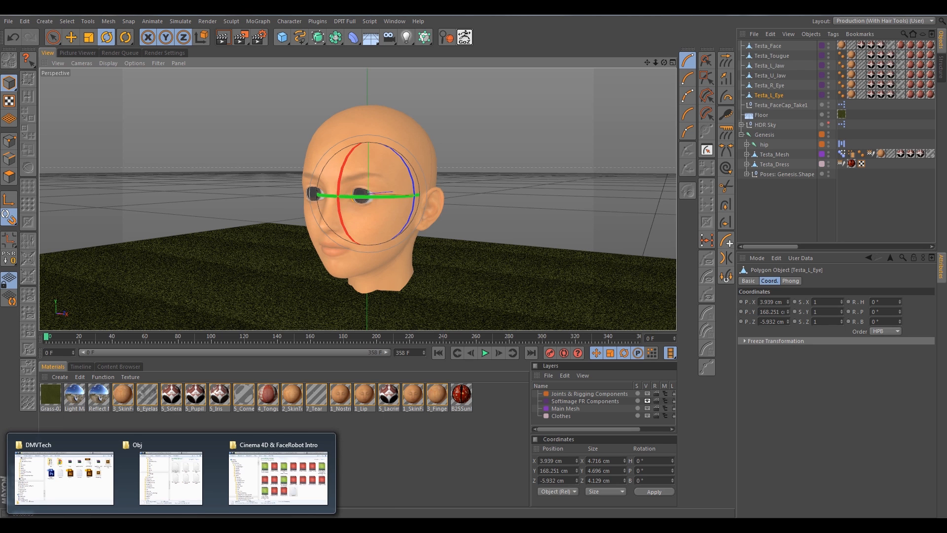
{"action": "left_click", "coordinate": [169, 477]}
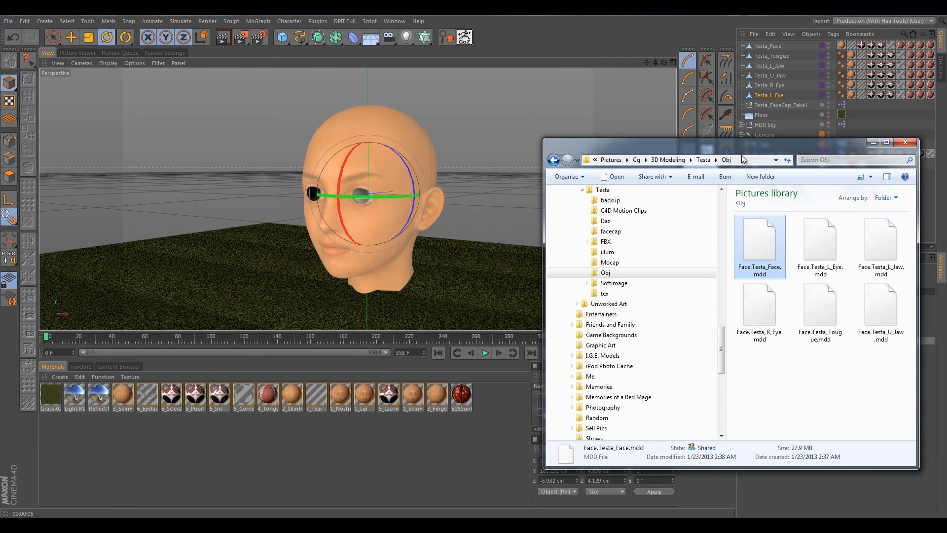
{"action": "left_click_drag", "start_coordinate": [694, 146], "coordinate": [643, 120]}
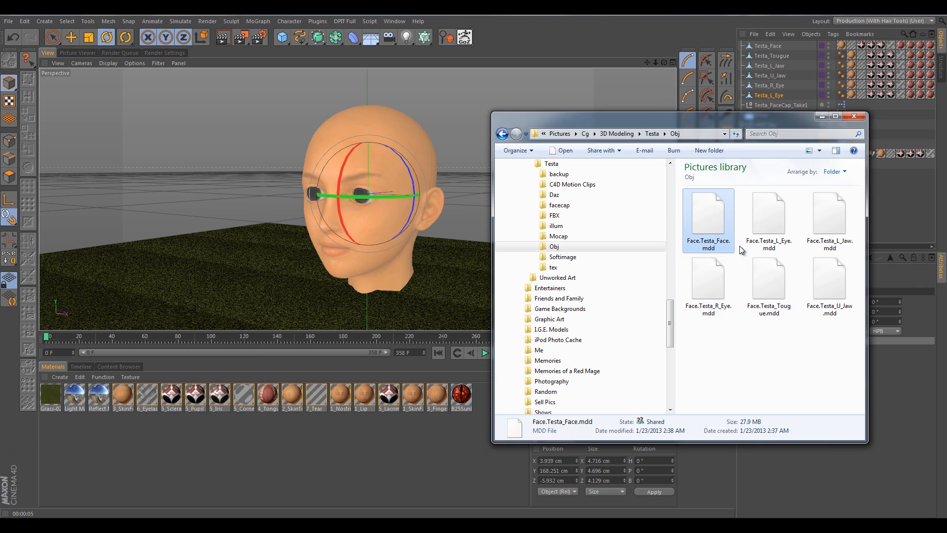
{"action": "left_click", "coordinate": [740, 346]}
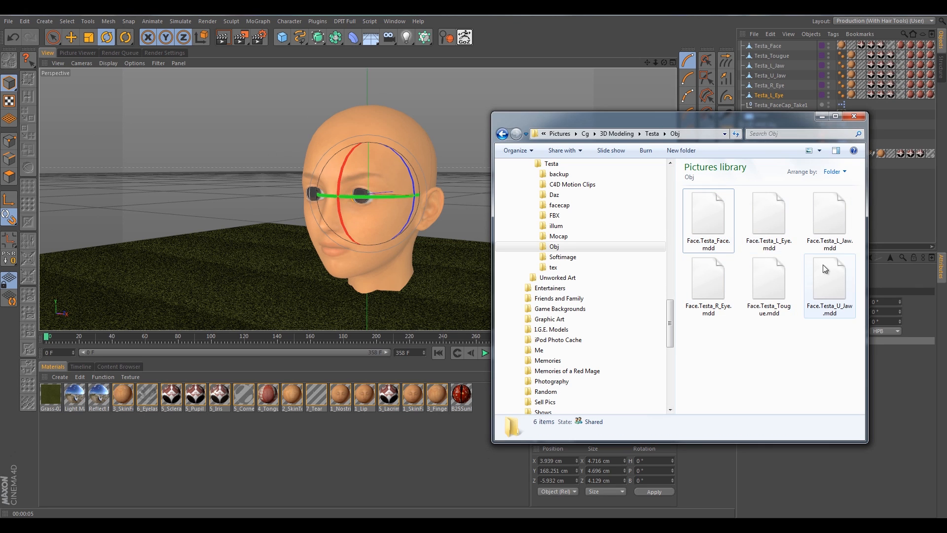
{"action": "left_click", "coordinate": [713, 245]}
{"action": "left_click", "coordinate": [769, 224]}
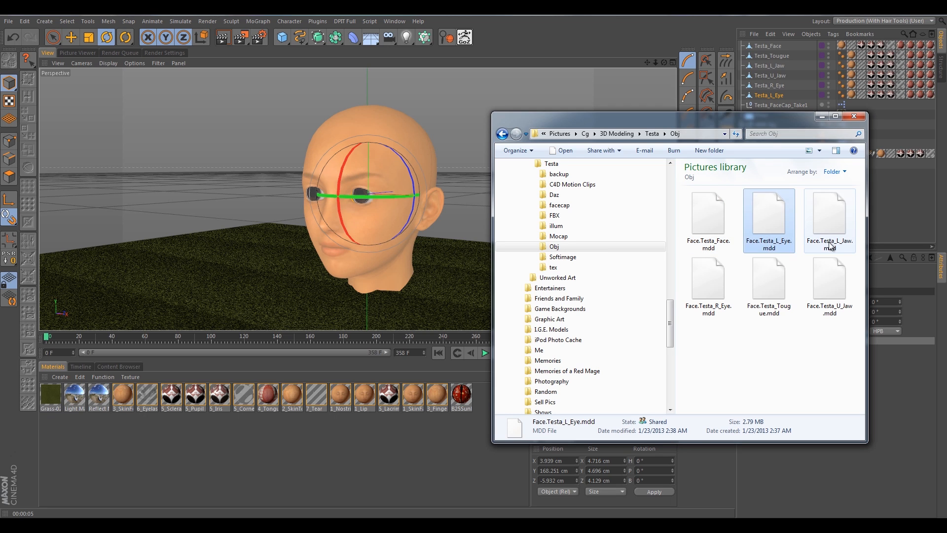
{"action": "left_click", "coordinate": [829, 245]}
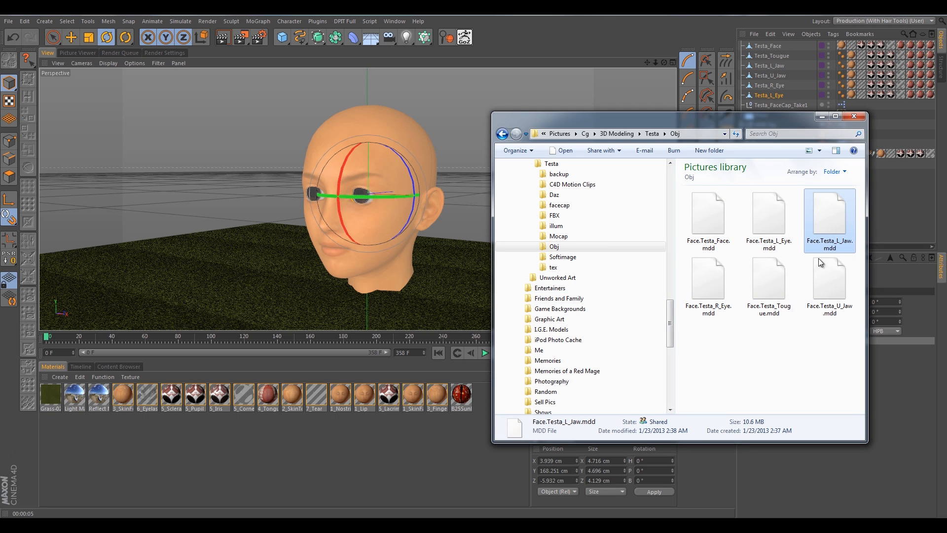
{"action": "left_click", "coordinate": [714, 316]}
{"action": "left_click", "coordinate": [781, 309]}
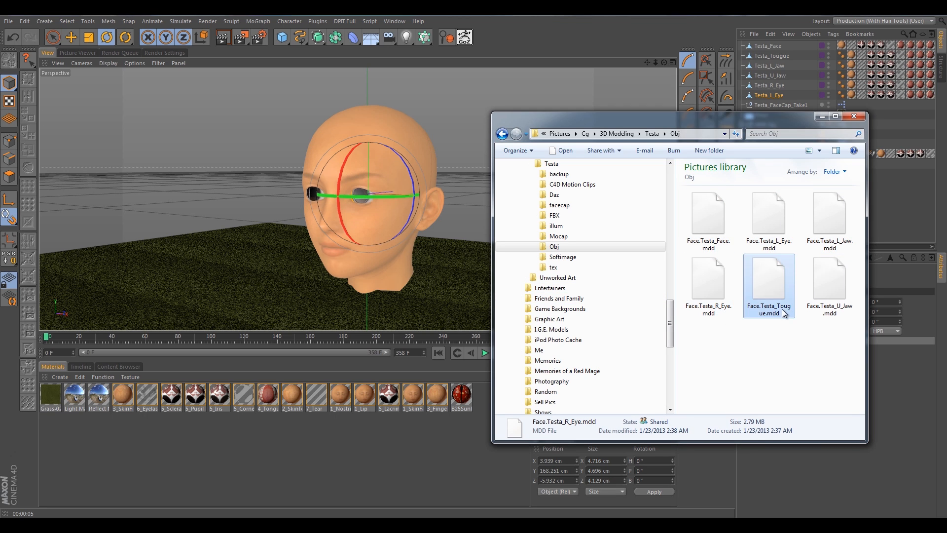
{"action": "left_click", "coordinate": [835, 314]}
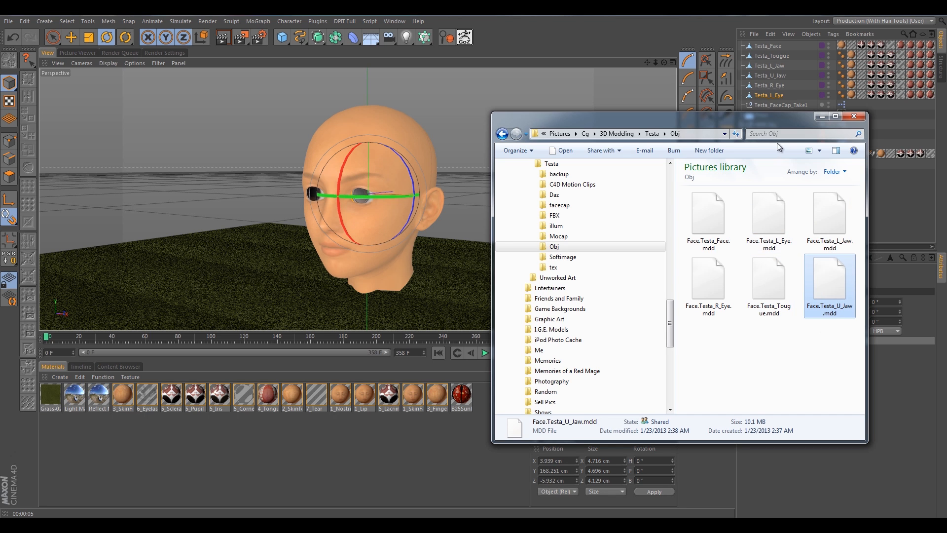
{"action": "left_click_drag", "start_coordinate": [754, 116], "coordinate": [761, 170]}
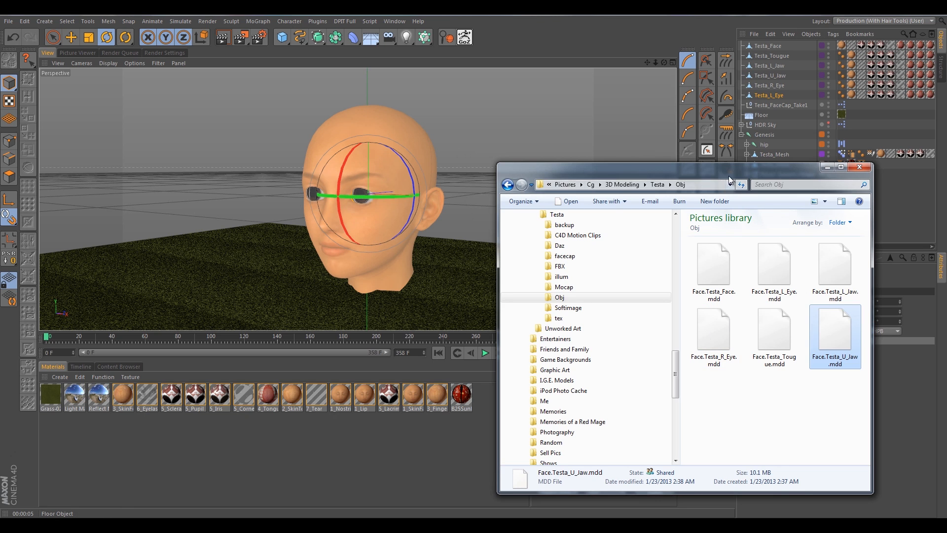
- Compare the .mdd files in the Obj folder with the Testa objects in the scene, and move the folder window away
{"action": "left_click_drag", "start_coordinate": [695, 167], "coordinate": [566, 119]}
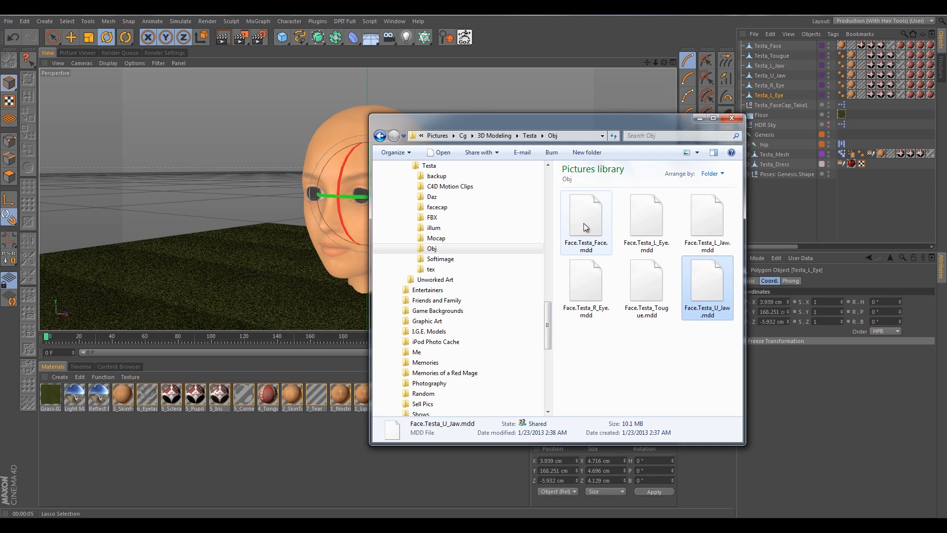
{"action": "left_click", "coordinate": [596, 283]}
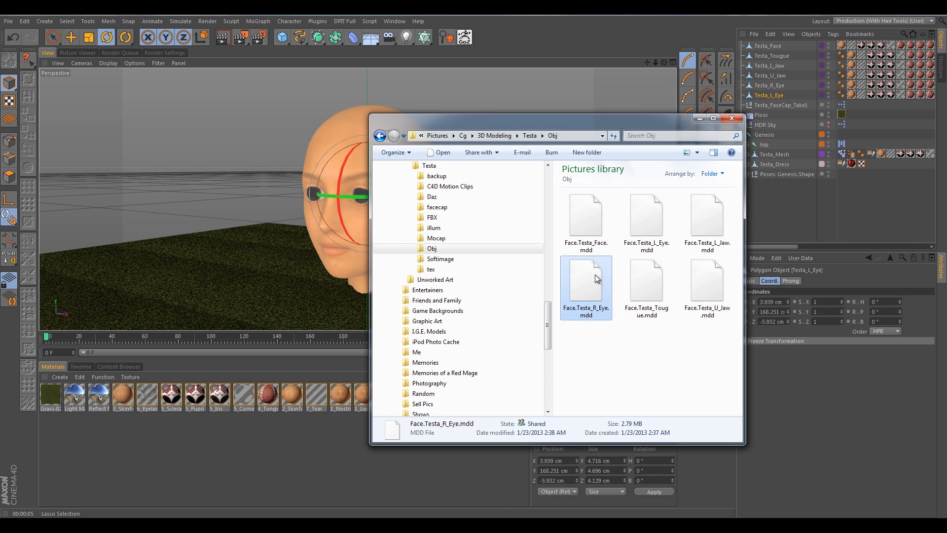
{"action": "left_click", "coordinate": [586, 212]}
{"action": "left_click", "coordinate": [649, 220]}
{"action": "left_click", "coordinate": [690, 220]}
{"action": "left_click", "coordinate": [705, 284]}
{"action": "left_click", "coordinate": [652, 297]}
{"action": "left_click", "coordinate": [588, 296]}
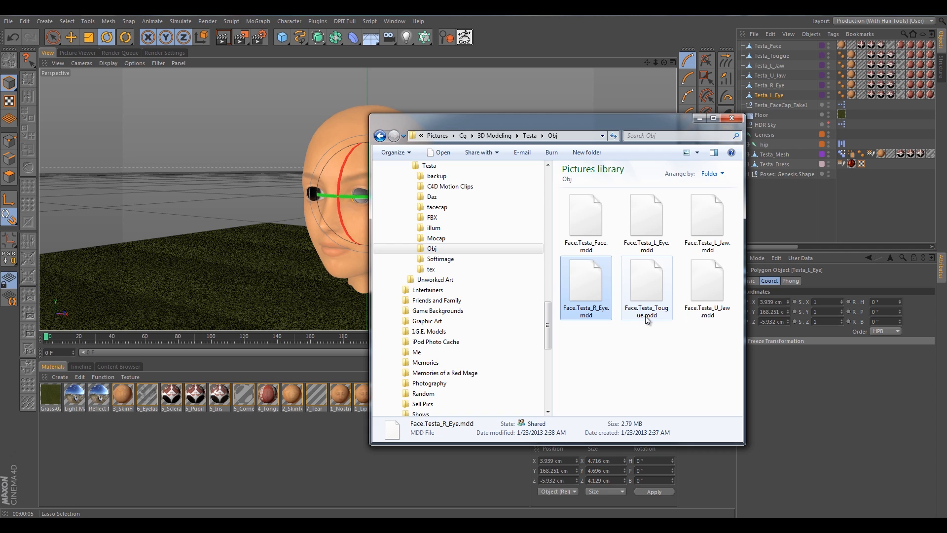
{"action": "left_click_drag", "start_coordinate": [545, 126], "coordinate": [946, 157]}
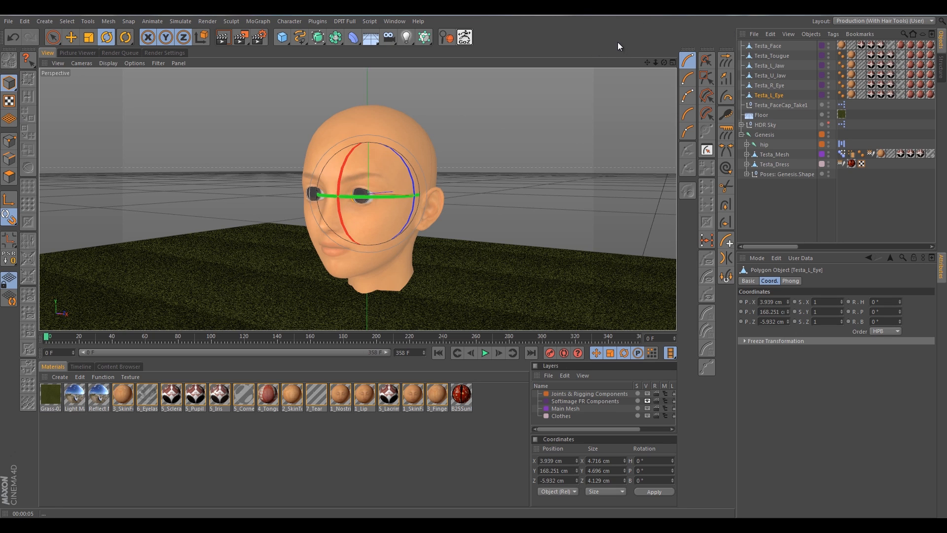
- Examine the Riptide Pro product page on skinprops.com in the browser, including its product details and feature comparison chart
{"action": "left_click", "coordinate": [313, 22]}
{"action": "mouse_move", "coordinate": [330, 58]}
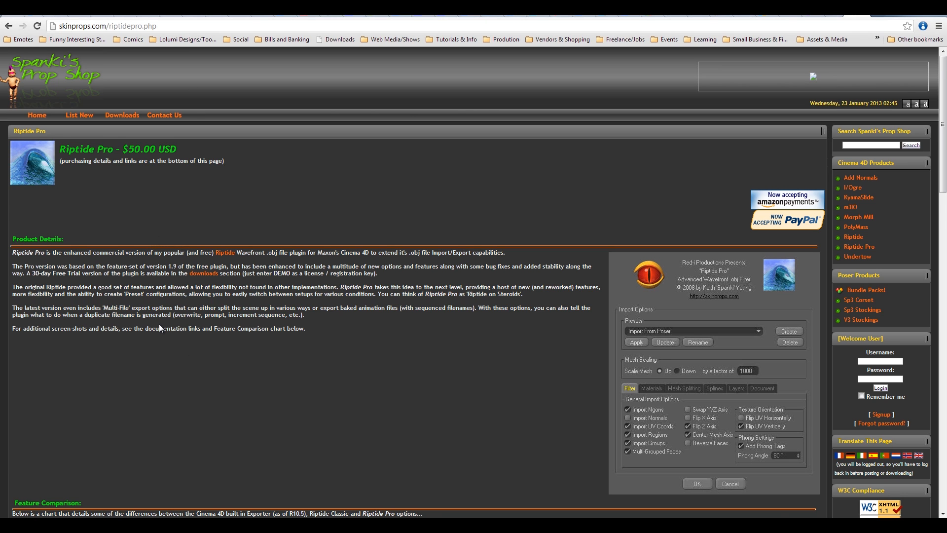
{"action": "scroll", "coordinate": [379, 316], "scroll_direction": "down", "scroll_amount": 2}
{"action": "scroll", "coordinate": [278, 298], "scroll_direction": "down", "scroll_amount": 1}
{"action": "scroll", "coordinate": [278, 298], "scroll_direction": "up", "scroll_amount": 2}
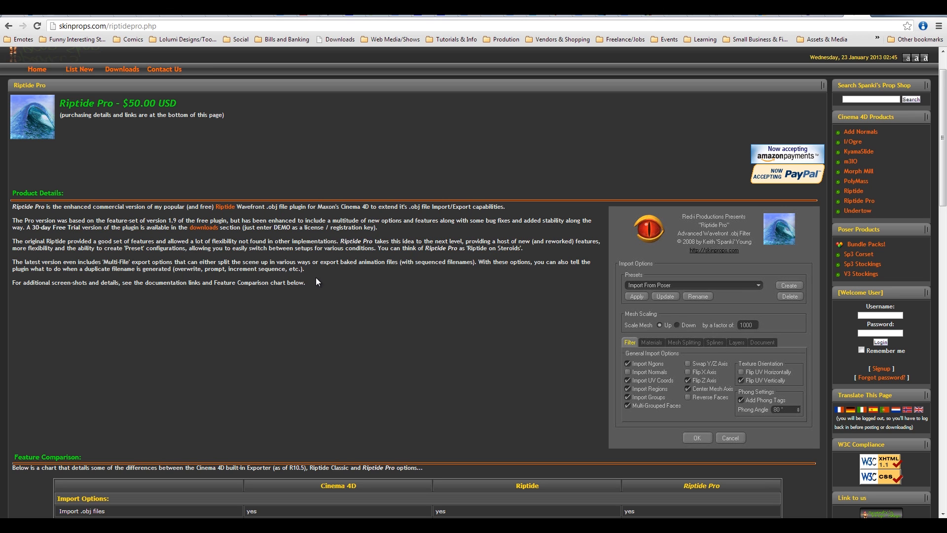
{"action": "scroll", "coordinate": [167, 298], "scroll_direction": "up", "scroll_amount": 2}
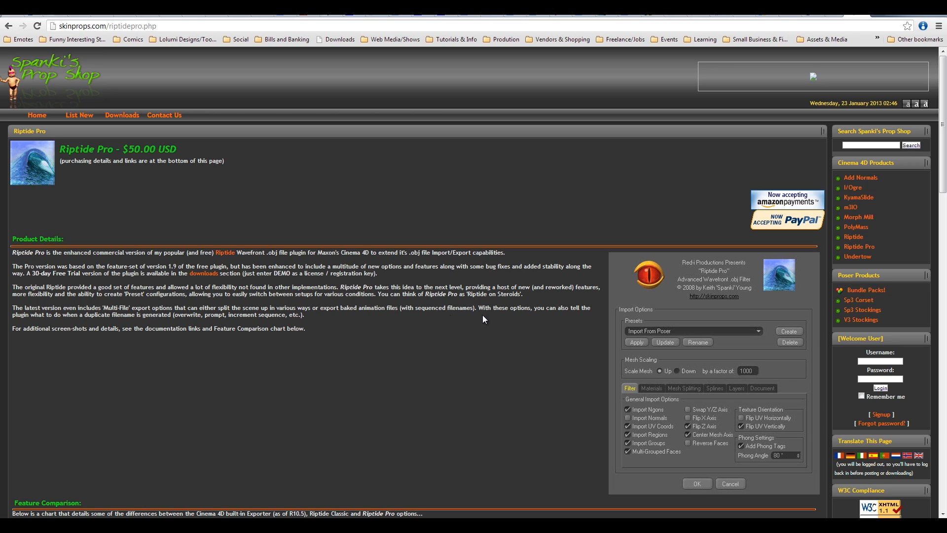
{"action": "scroll", "coordinate": [576, 300], "scroll_direction": "down", "scroll_amount": 1}
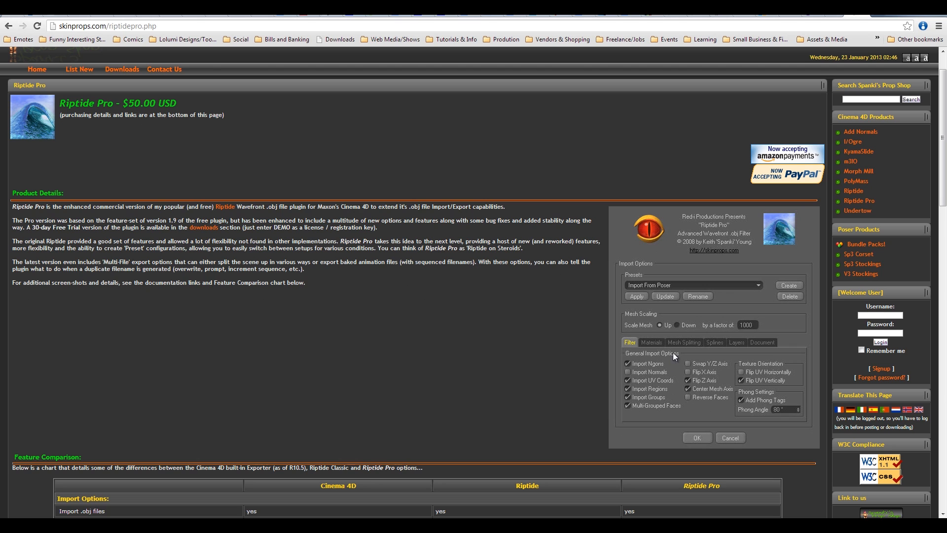
{"action": "scroll", "coordinate": [591, 318], "scroll_direction": "up", "scroll_amount": 1}
{"action": "scroll", "coordinate": [356, 296], "scroll_direction": "down", "scroll_amount": 5}
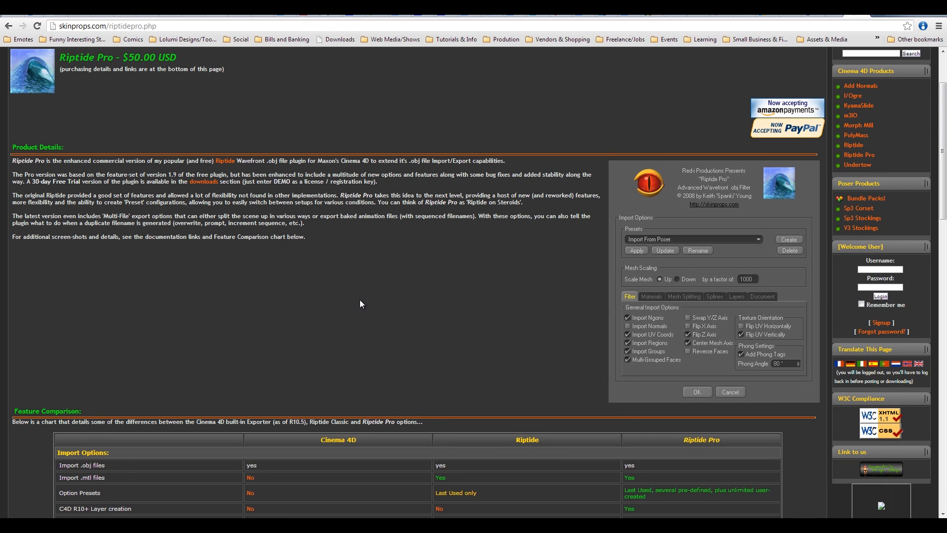
{"action": "scroll", "coordinate": [338, 295], "scroll_direction": "down", "scroll_amount": 9}
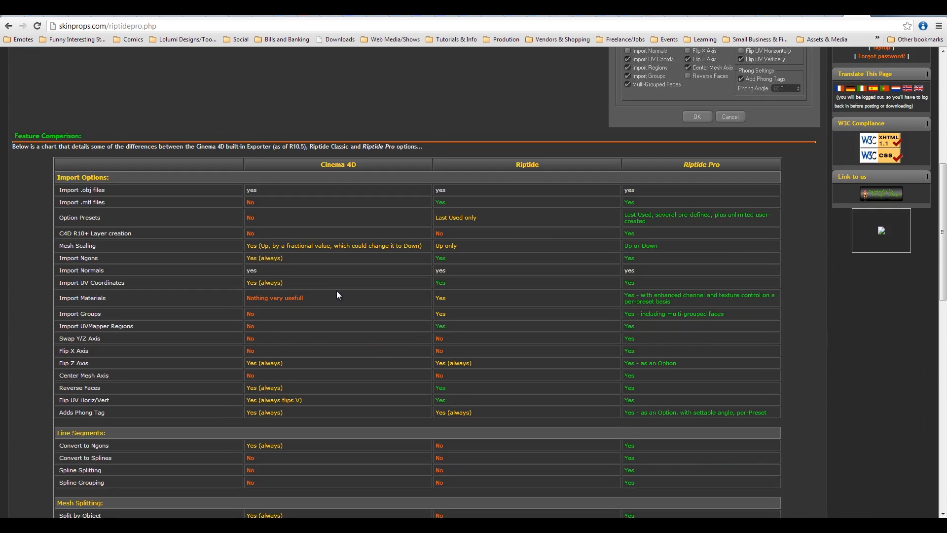
{"action": "scroll", "coordinate": [352, 284], "scroll_direction": "down", "scroll_amount": 4}
{"action": "scroll", "coordinate": [353, 285], "scroll_direction": "up", "scroll_amount": 13}
{"action": "scroll", "coordinate": [355, 286], "scroll_direction": "up", "scroll_amount": 5}
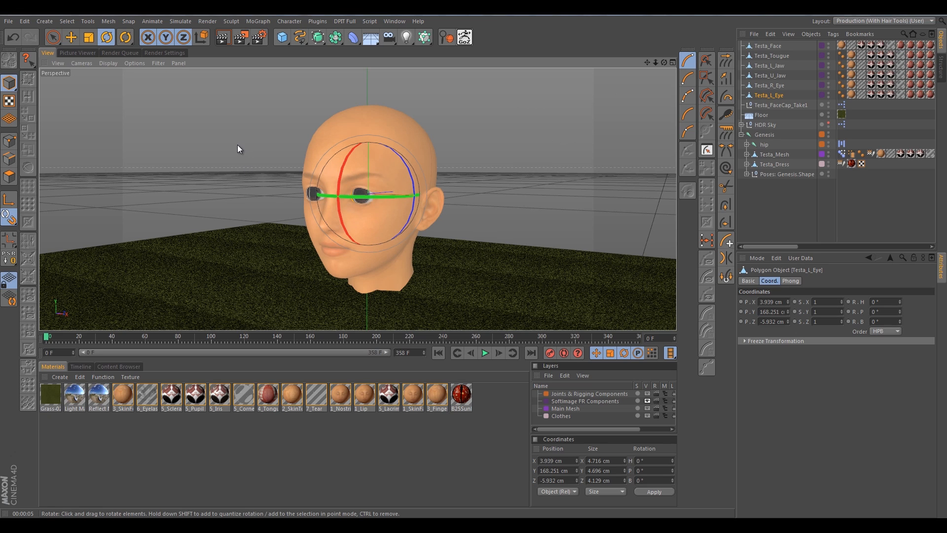
- Add a Riptide Pro MDD Deformer to the scene and make it a child of Testa_Face
{"action": "mouse_move", "coordinate": [230, 153]}
{"action": "left_mouse_down", "text": "alt"}
{"action": "mouse_move", "coordinate": [398, 162]}
{"action": "mouse_move", "coordinate": [308, 187]}
{"action": "mouse_move", "coordinate": [249, 162]}
{"action": "mouse_move", "coordinate": [261, 129]}
{"action": "mouse_move", "coordinate": [380, 164]}
{"action": "mouse_move", "coordinate": [257, 173]}
{"action": "mouse_move", "coordinate": [210, 158]}
{"action": "mouse_move", "coordinate": [223, 149]}
{"action": "left_mouse_up", "text": "alt"}
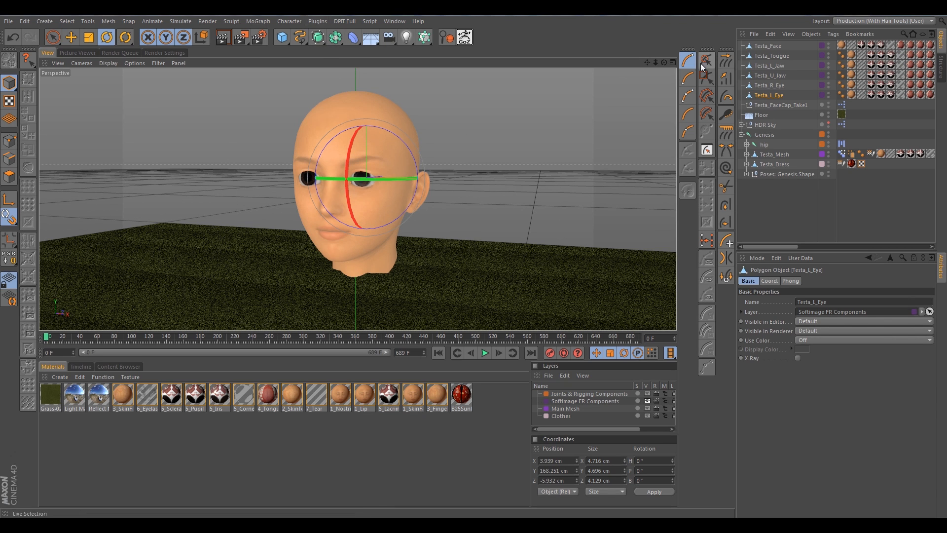
{"action": "left_click", "coordinate": [767, 46]}
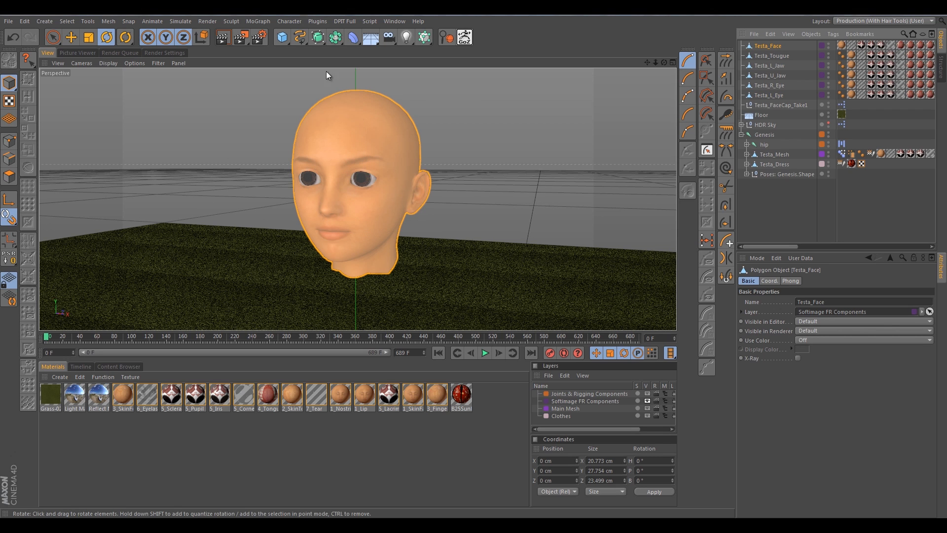
{"action": "left_click", "coordinate": [310, 22]}
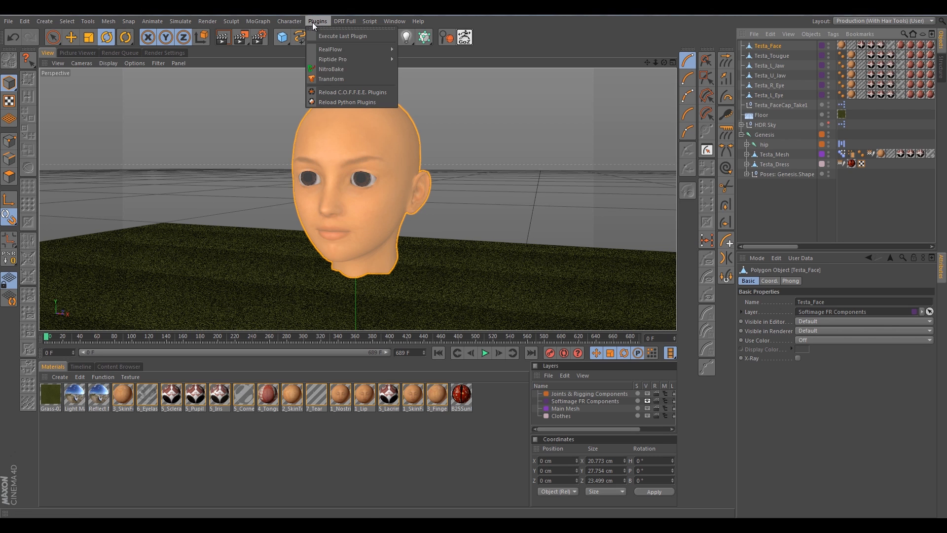
{"action": "mouse_move", "coordinate": [336, 58]}
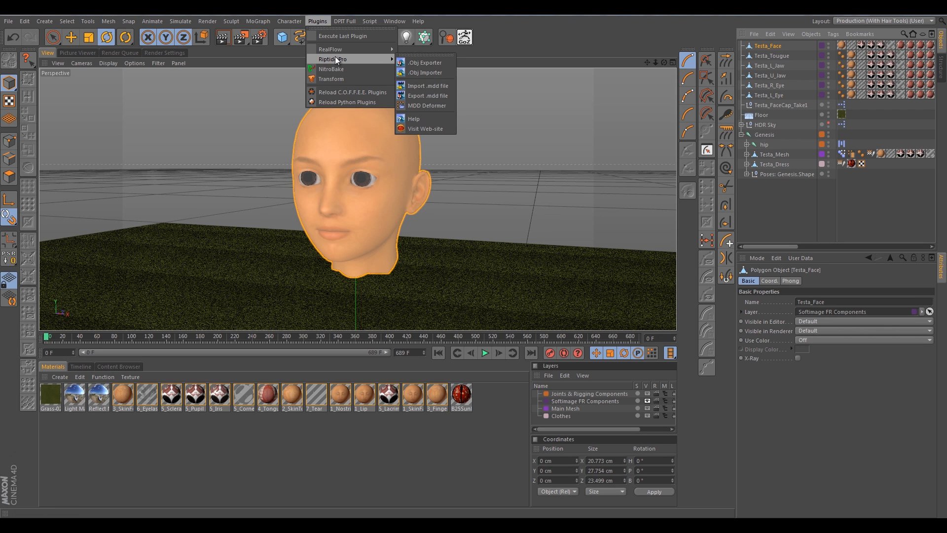
{"action": "left_click", "coordinate": [431, 105]}
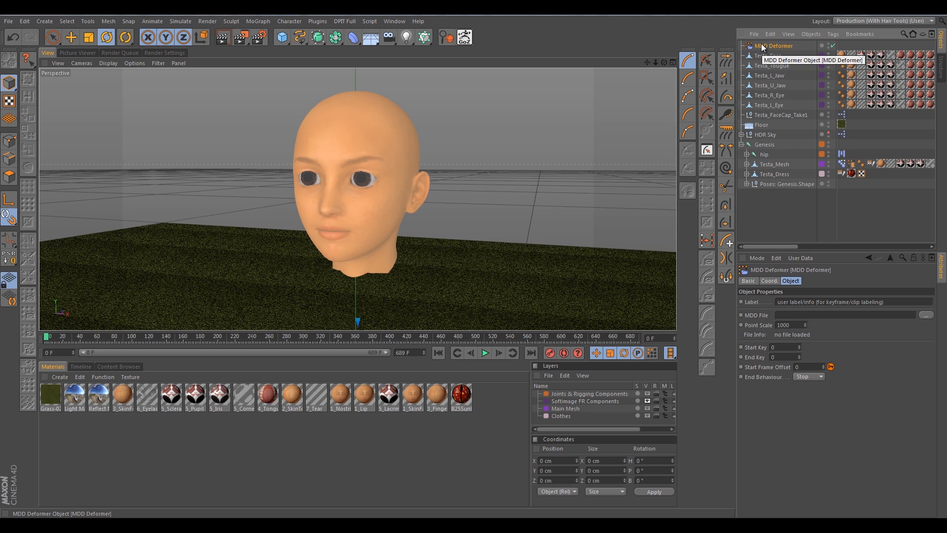
{"action": "left_click_drag", "start_coordinate": [763, 45], "coordinate": [771, 58]}
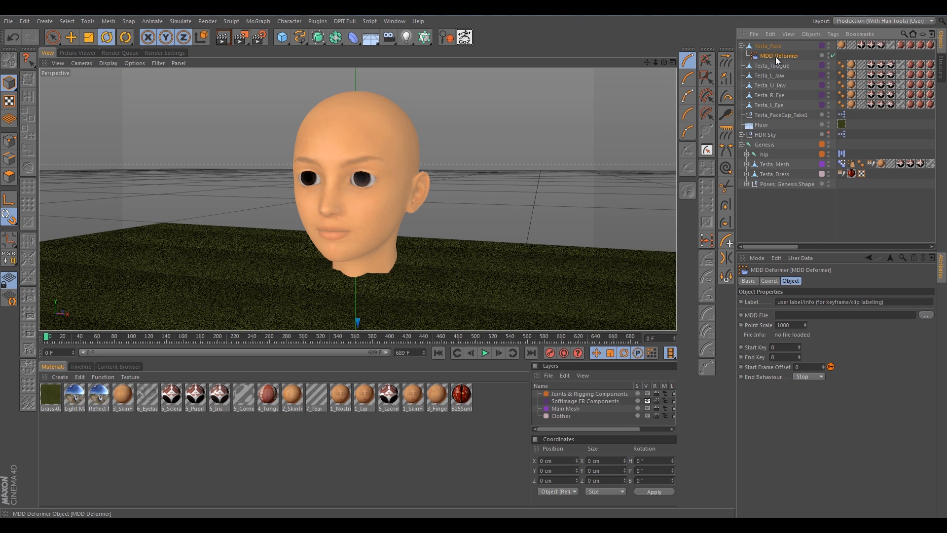
- Load Face.Testa_Face.mdd from the Obj folder as the MDD file of the Testa_Face deformer
{"action": "left_click", "coordinate": [809, 316]}
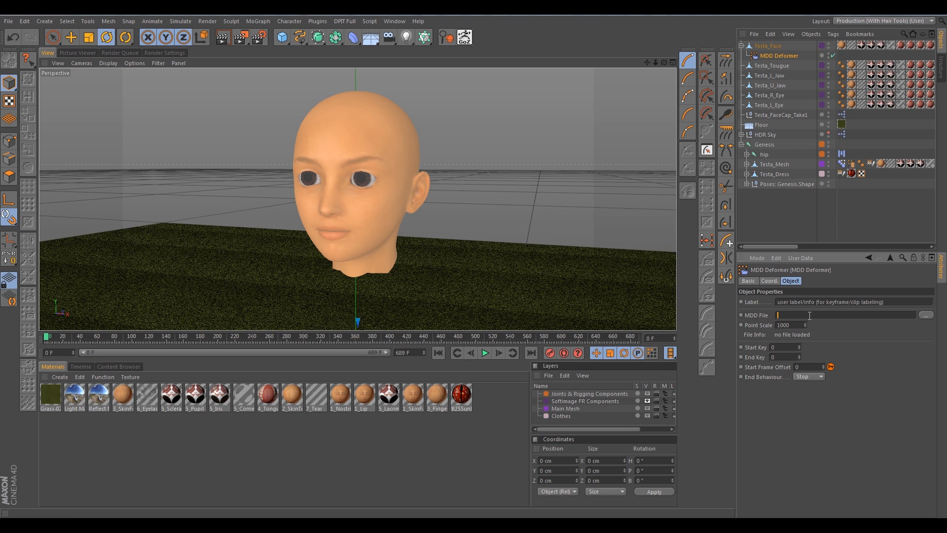
{"action": "left_click", "coordinate": [926, 315]}
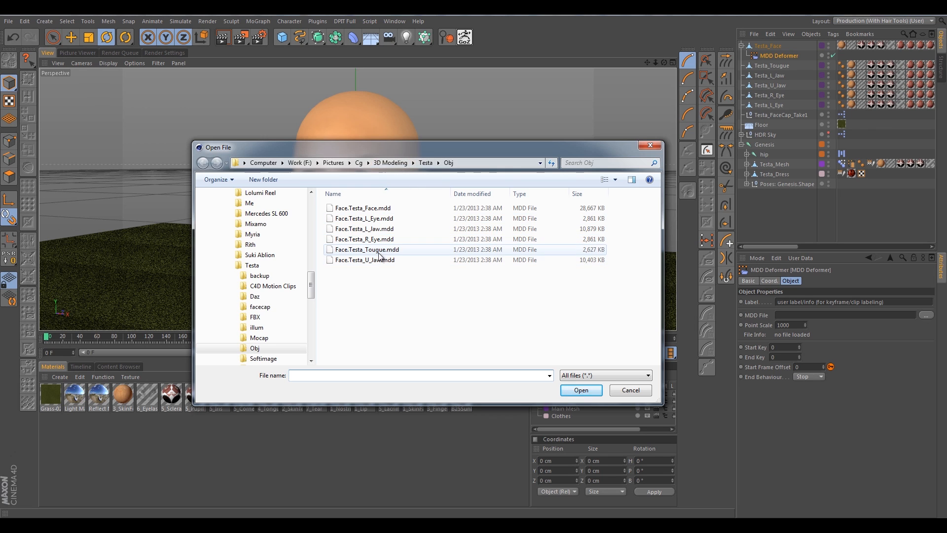
{"action": "left_click", "coordinate": [357, 209]}
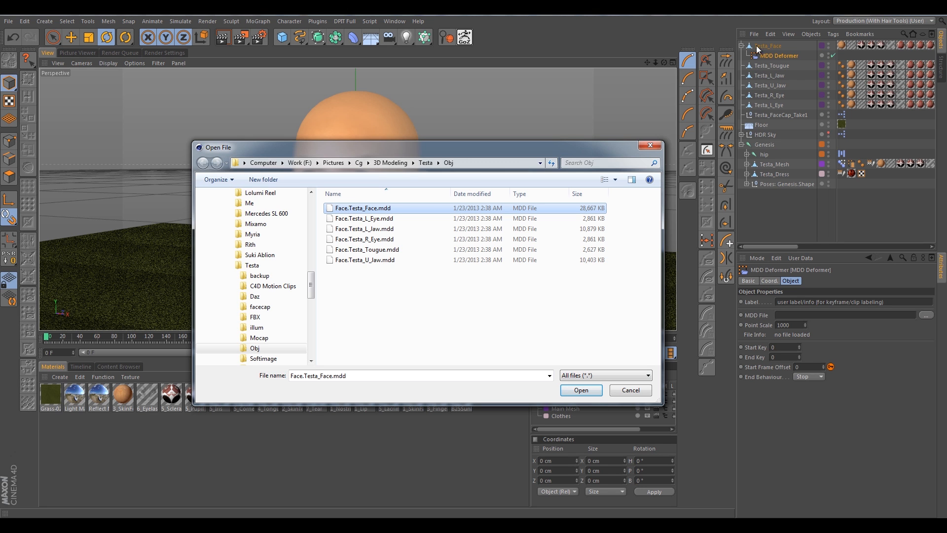
{"action": "left_click", "coordinate": [579, 389]}
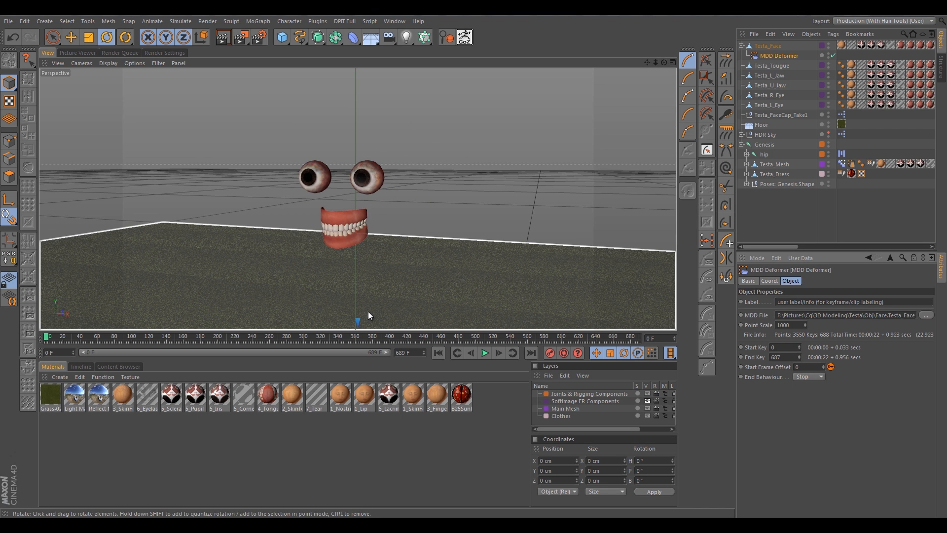
- Examine the area around the MDD Deformer's origin, close up and from far out, for the missing Testa_Face mesh
{"action": "left_click", "coordinate": [357, 321]}
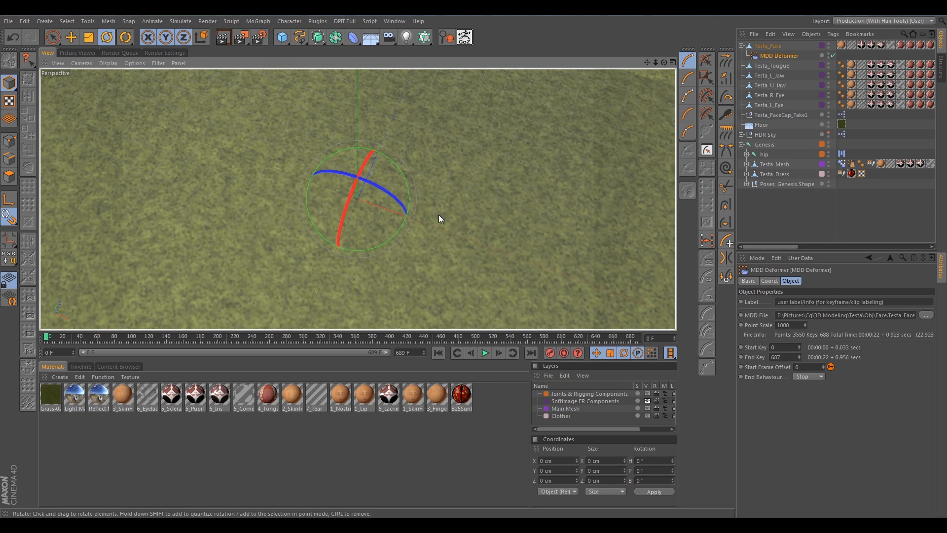
{"action": "scroll", "coordinate": [357, 201], "scroll_direction": "up", "scroll_amount": 9}
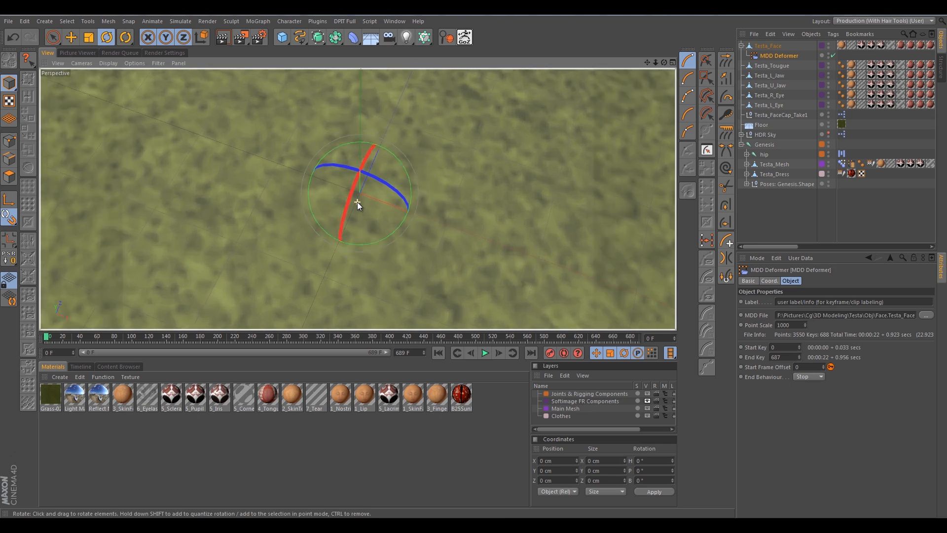
{"action": "scroll", "coordinate": [362, 216], "scroll_direction": "down", "scroll_amount": 5}
{"action": "scroll", "coordinate": [362, 216], "scroll_direction": "down", "scroll_amount": 8}
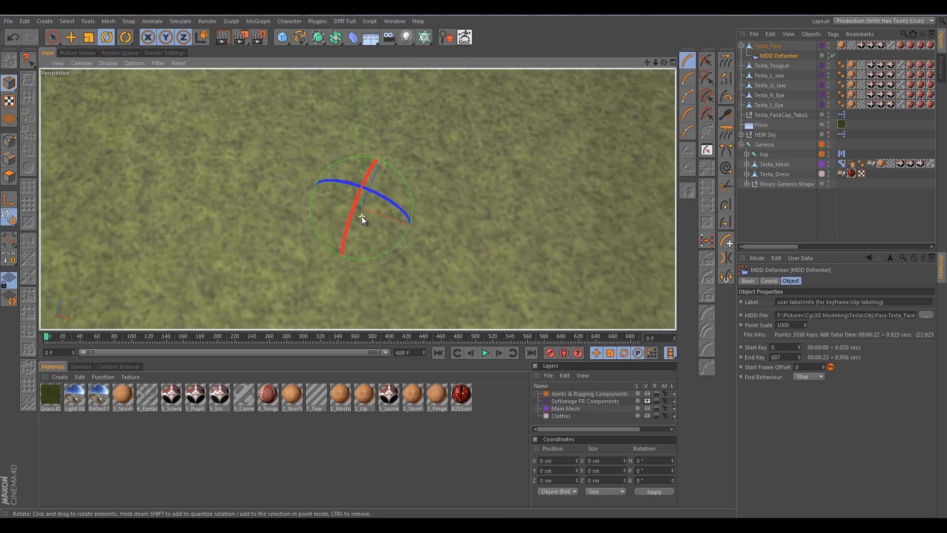
{"action": "scroll", "coordinate": [362, 223], "scroll_direction": "down", "scroll_amount": 10}
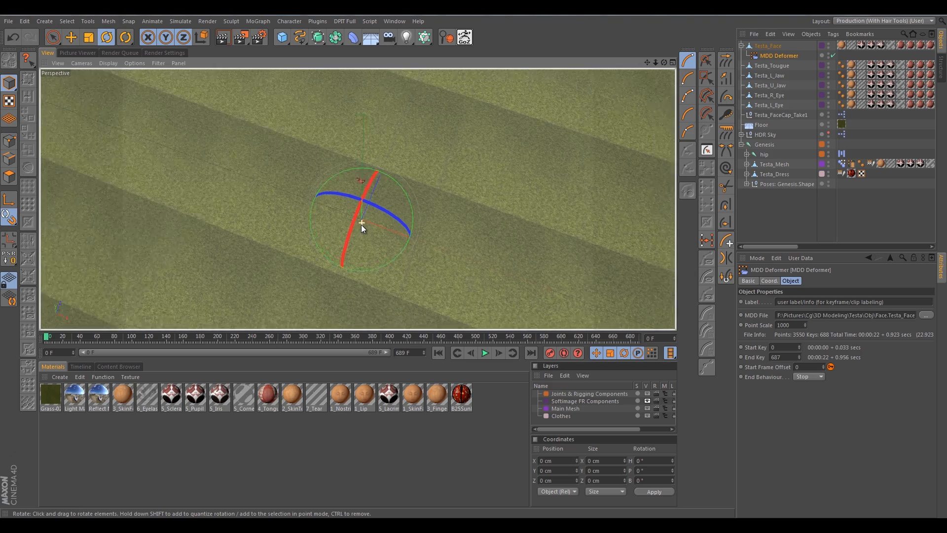
{"action": "scroll", "coordinate": [356, 234], "scroll_direction": "down", "scroll_amount": 10}
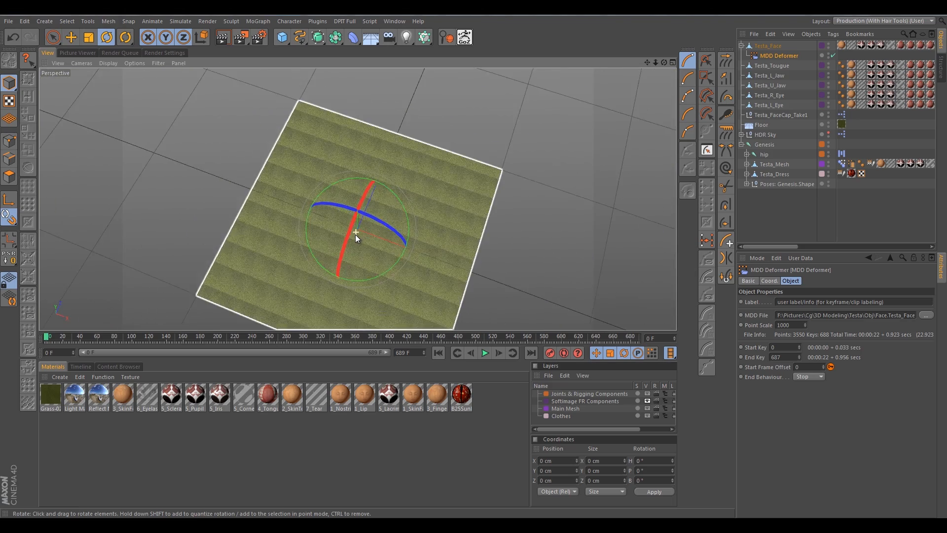
{"action": "scroll", "coordinate": [352, 241], "scroll_direction": "down", "scroll_amount": 3}
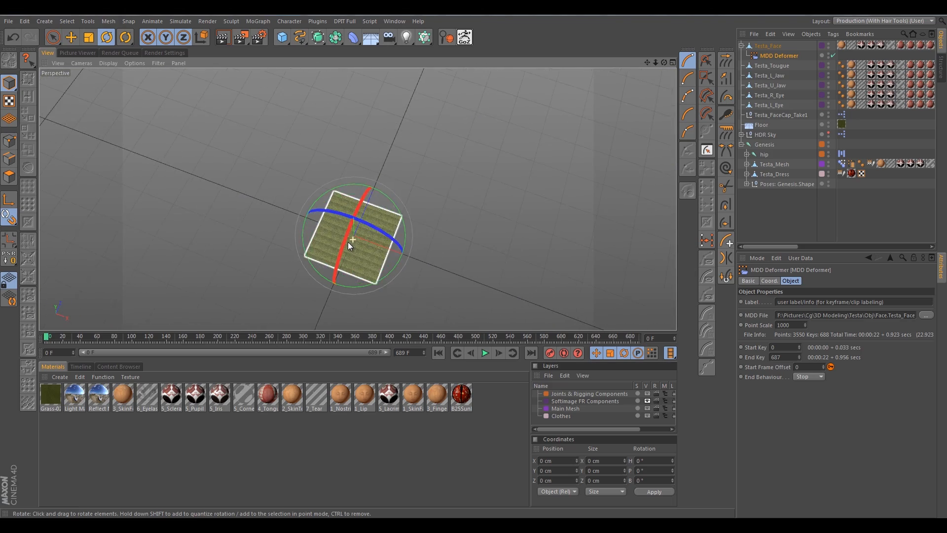
{"action": "scroll", "coordinate": [349, 241], "scroll_direction": "up", "scroll_amount": 6}
{"action": "scroll", "coordinate": [359, 238], "scroll_direction": "up", "scroll_amount": 10}
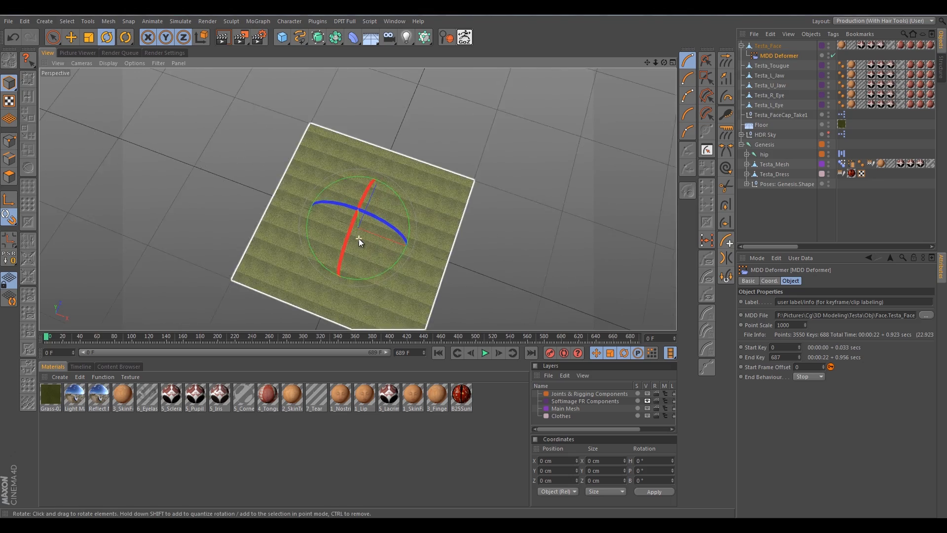
{"action": "scroll", "coordinate": [363, 235], "scroll_direction": "up", "scroll_amount": 10}
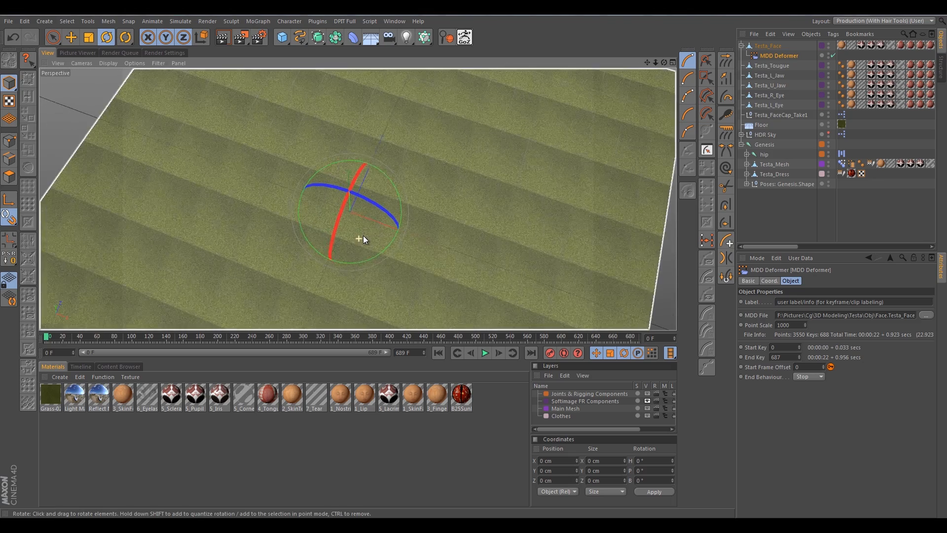
{"action": "scroll", "coordinate": [351, 203], "scroll_direction": "up", "scroll_amount": 8}
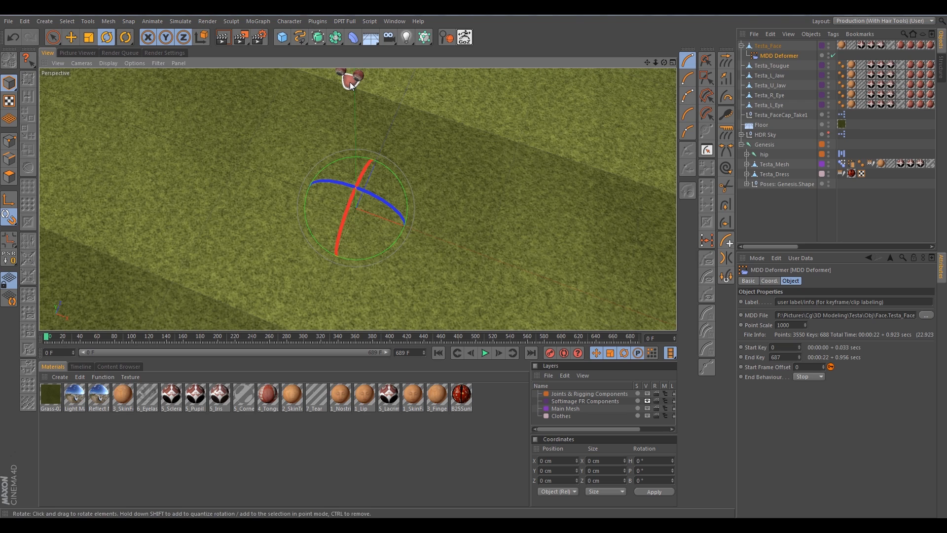
- Inspect the floating eyes and jaws from the front, checking where the Testa_Face mesh should sit
{"action": "scroll", "coordinate": [350, 85], "scroll_direction": "up", "scroll_amount": 8}
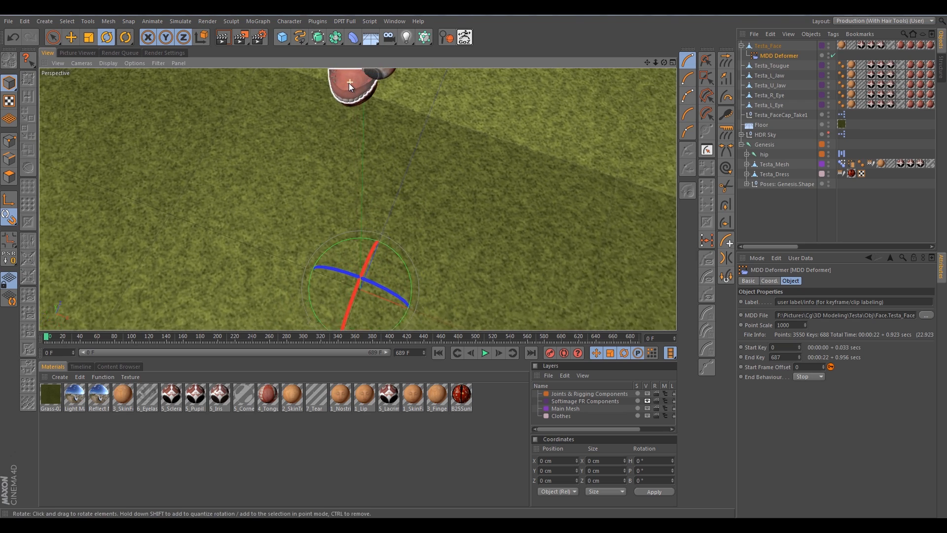
{"action": "mouse_move", "coordinate": [362, 104]}
{"action": "left_mouse_down", "text": "alt"}
{"action": "mouse_move", "coordinate": [361, 81]}
{"action": "mouse_move", "coordinate": [356, 92]}
{"action": "left_mouse_up", "text": "alt"}
{"action": "middle_click_drag", "start_coordinate": [356, 92], "coordinate": [364, 171], "text": "alt"}
{"action": "mouse_move", "coordinate": [364, 170]}
{"action": "left_mouse_down", "text": "alt"}
{"action": "mouse_move", "coordinate": [371, 217]}
{"action": "mouse_move", "coordinate": [356, 157]}
{"action": "left_mouse_up", "text": "alt"}
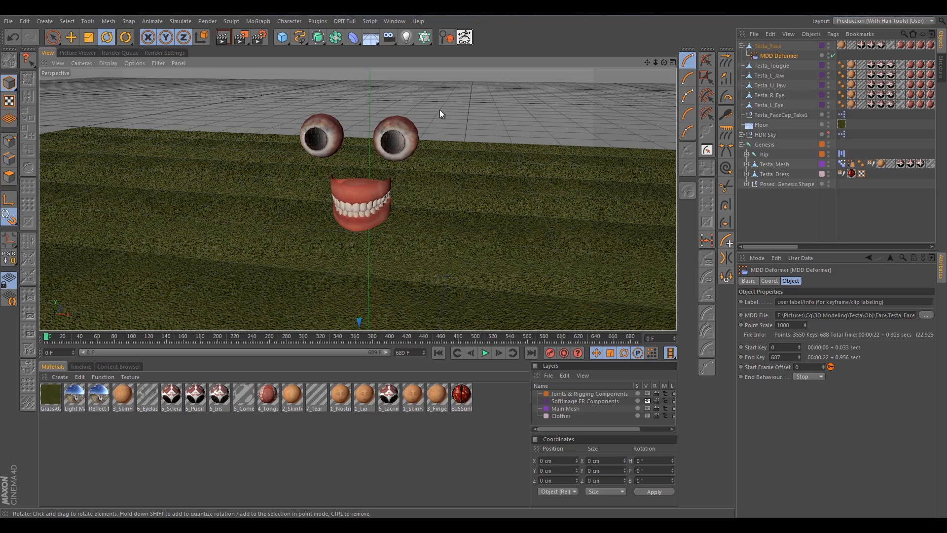
{"action": "mouse_move", "coordinate": [430, 108]}
{"action": "left_mouse_down", "text": "alt"}
{"action": "mouse_move", "coordinate": [401, 95]}
{"action": "mouse_move", "coordinate": [413, 100]}
{"action": "left_mouse_up", "text": "alt"}
{"action": "left_click_drag", "start_coordinate": [442, 180], "coordinate": [469, 196], "text": "alt"}
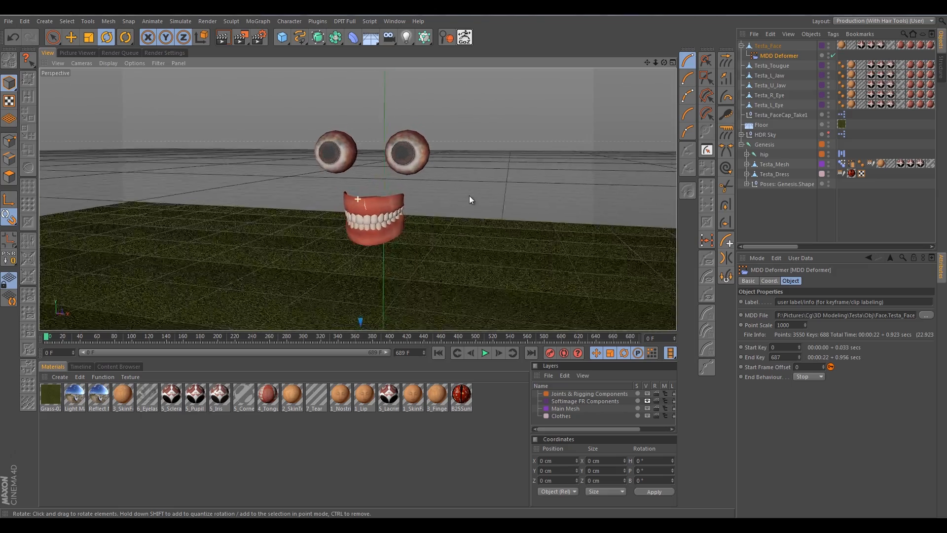